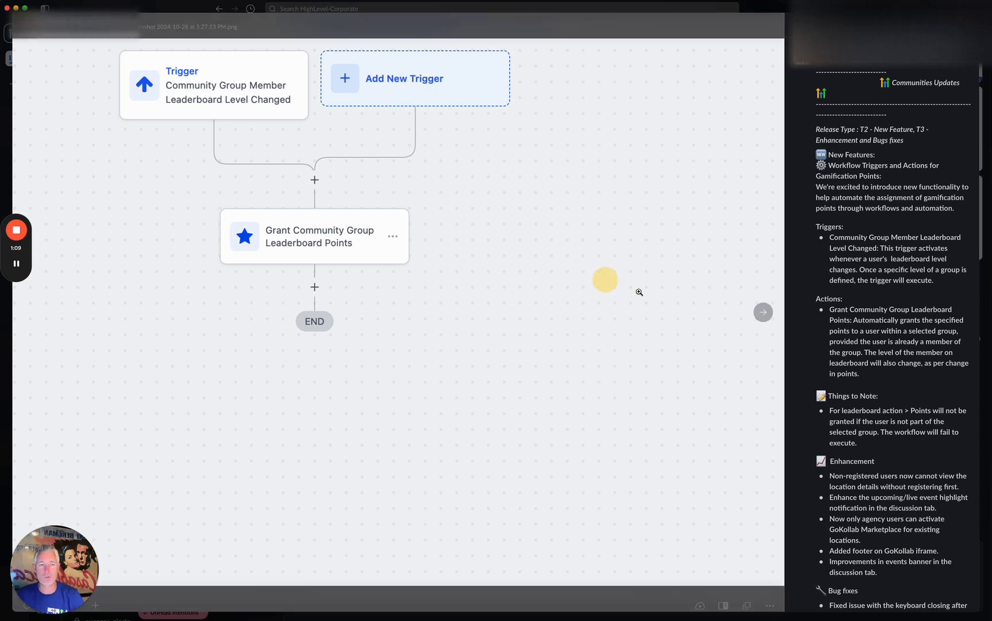
Step: Advance the image viewer three screenshots to the Grant Community Group Leaderboard Points action awarding 6 points
left_click(763, 313)
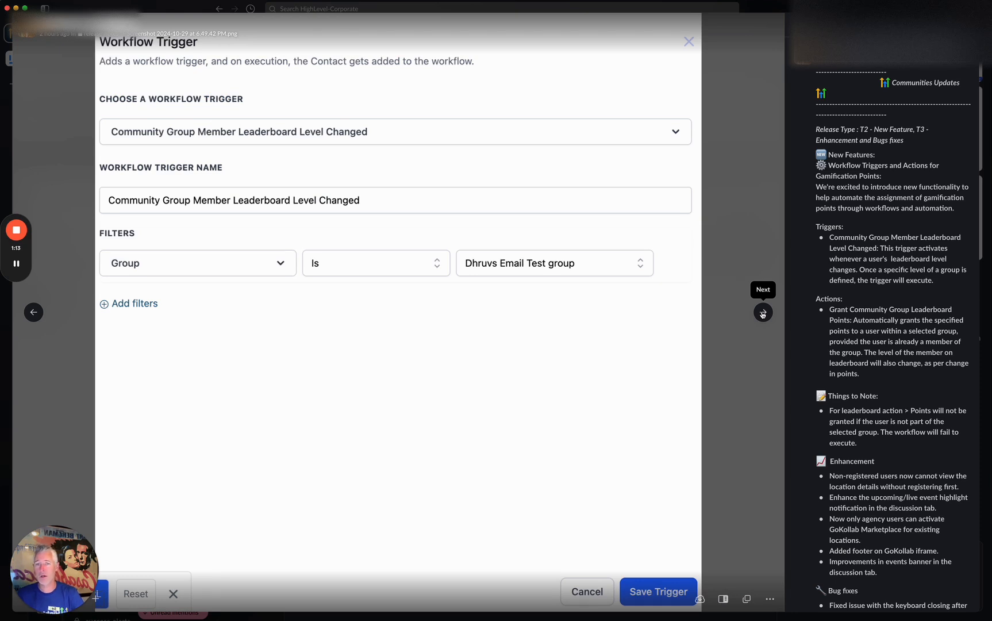
left_click(762, 312)
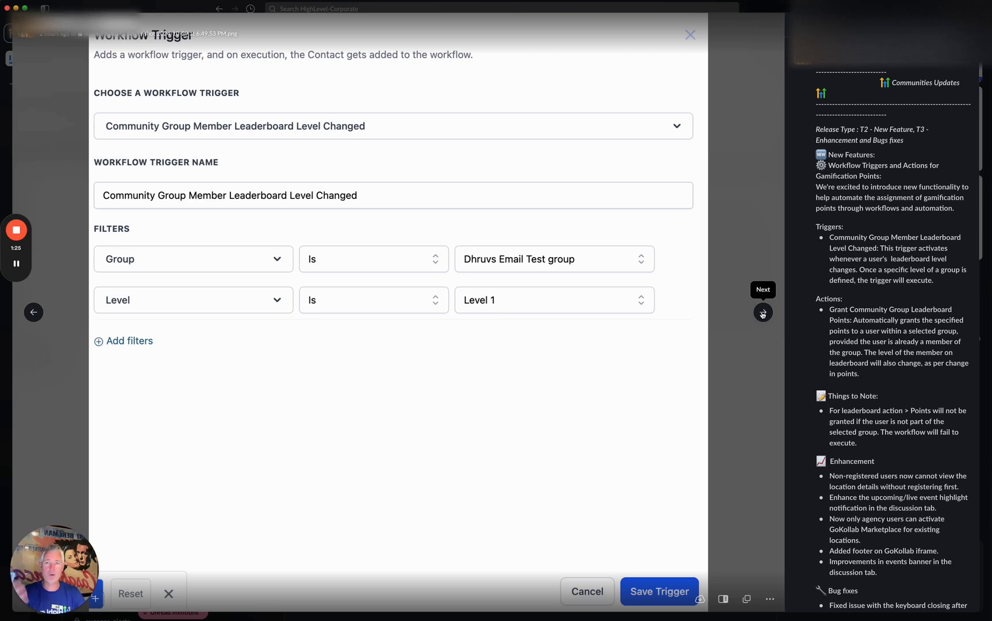
left_click(762, 313)
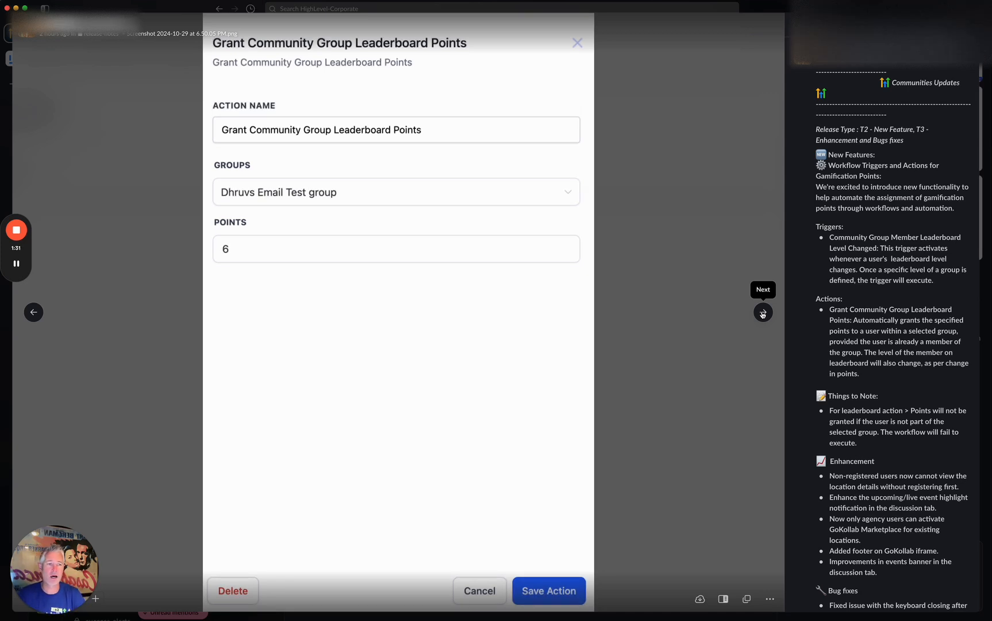
Step: Advance two more screenshots, past the trigger search, to the action search listing Grant Community Group Leaderboard Points
left_click(762, 313)
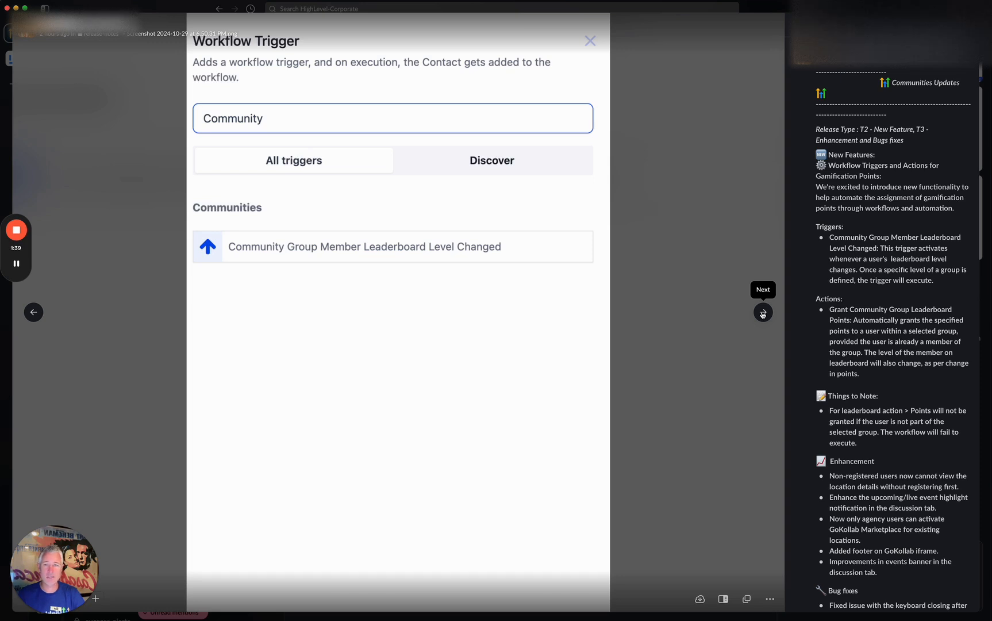
left_click(763, 313)
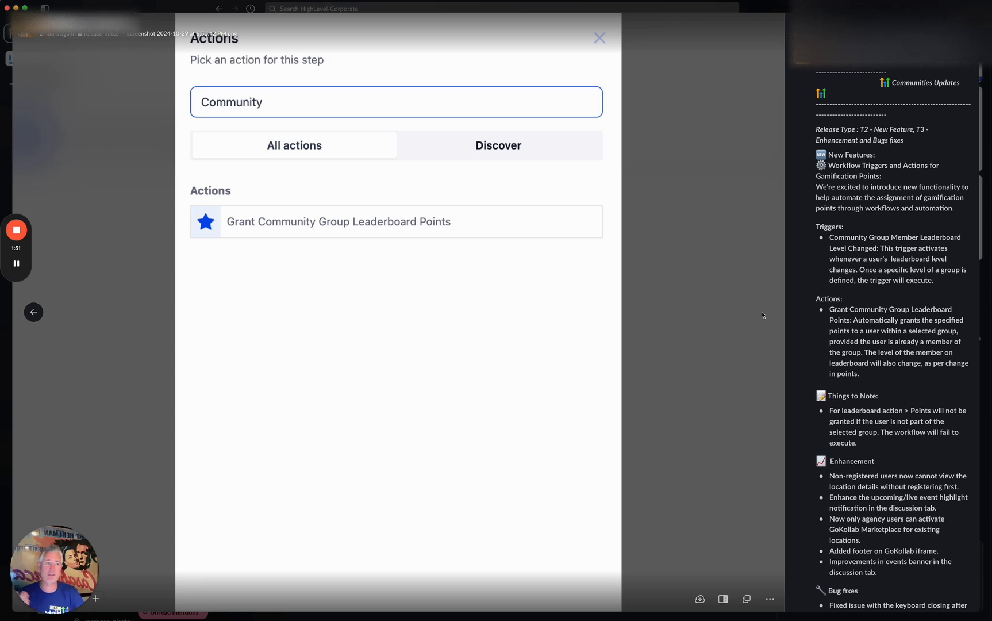
scroll(852, 310, "down", 8)
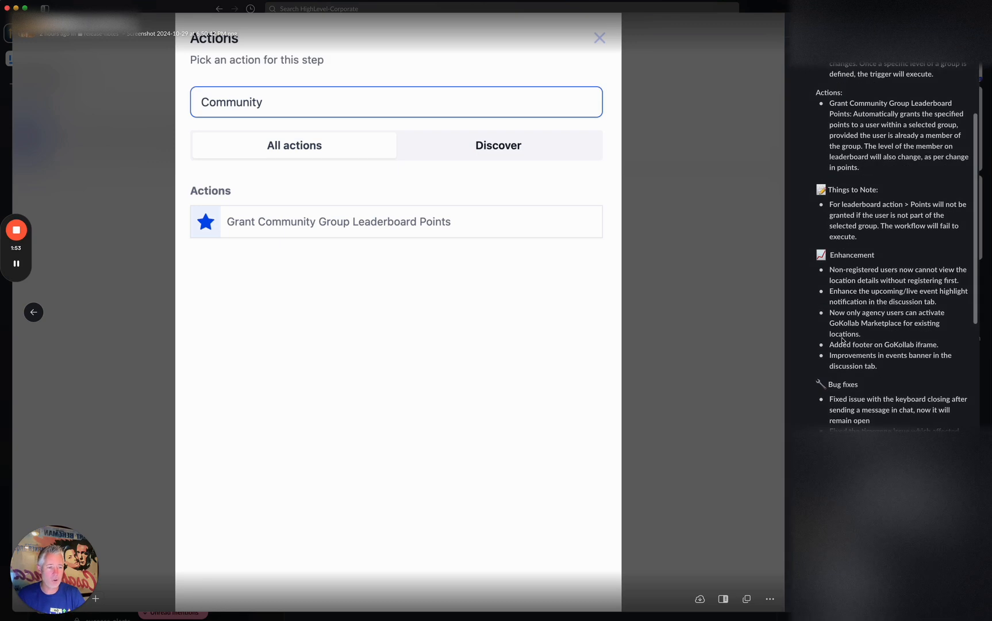
scroll(852, 311, "down", 5)
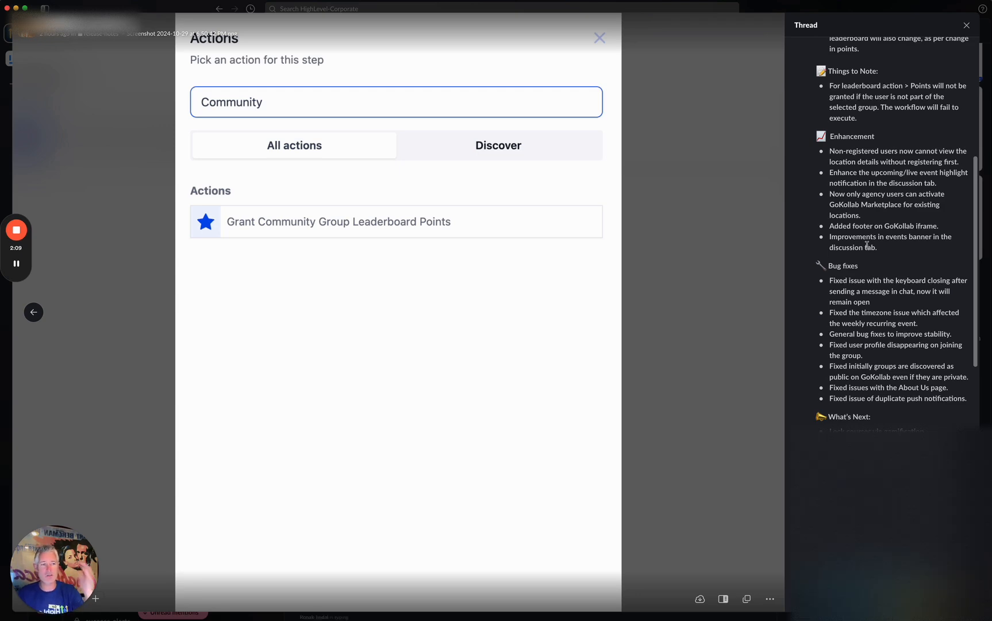
scroll(856, 326, "down", 4)
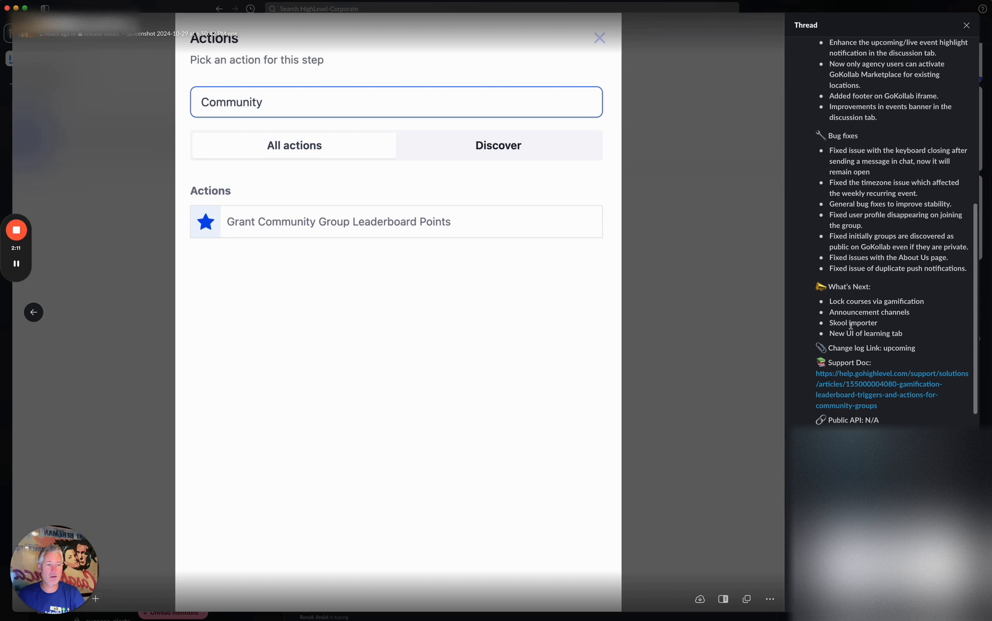